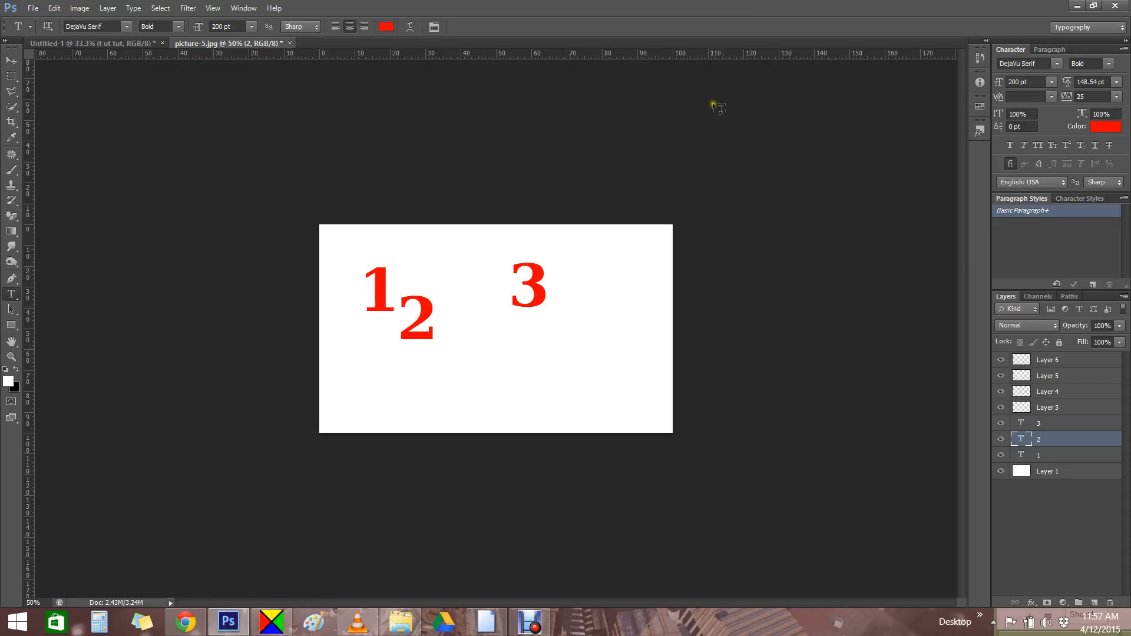
- Use the Move tool to reposition the numbers 1, 2 and 3 twice, spreading them apart across the page
click(585, 301)
click(1044, 457)
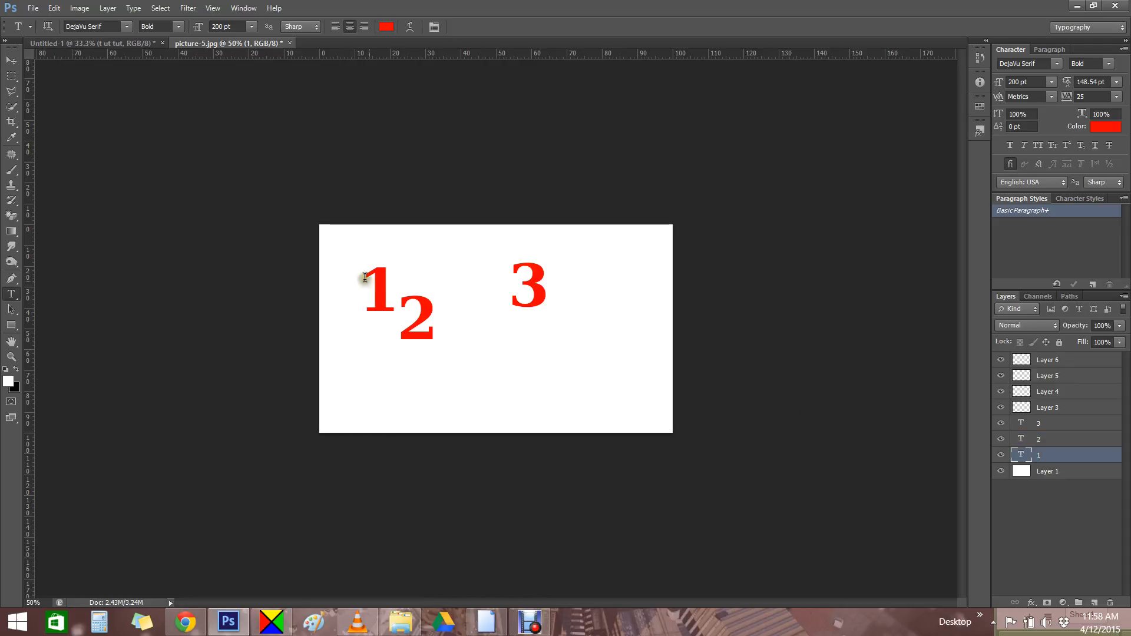
key(v)
drag(376, 279, 358, 257)
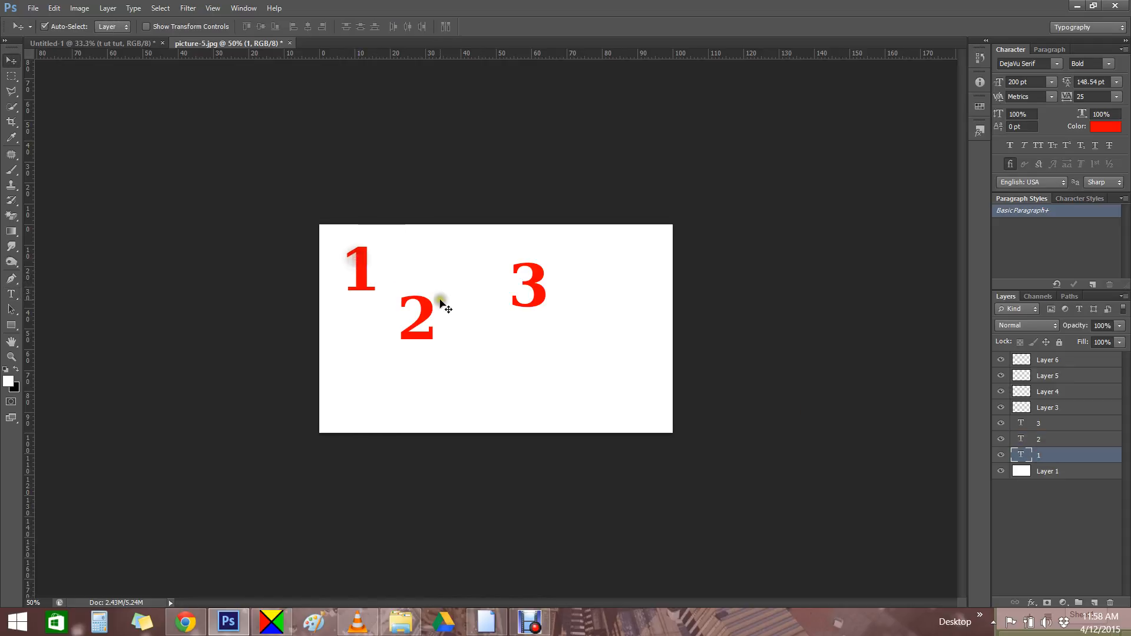
drag(431, 309, 475, 327)
drag(539, 291, 606, 294)
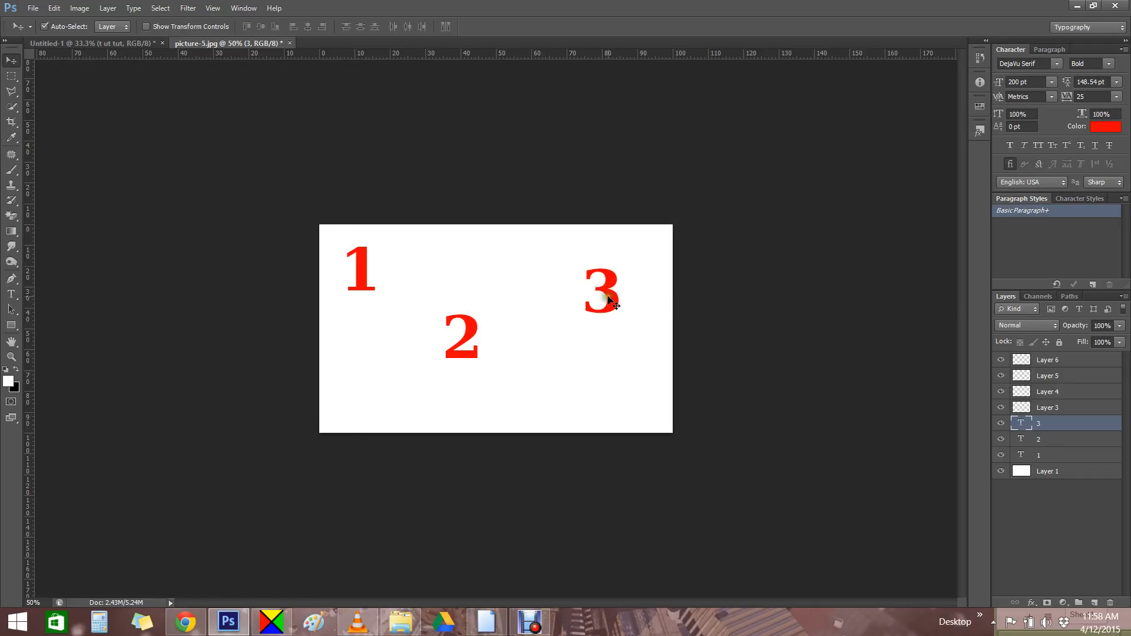
drag(368, 273, 398, 288)
drag(471, 321, 495, 307)
drag(610, 297, 625, 323)
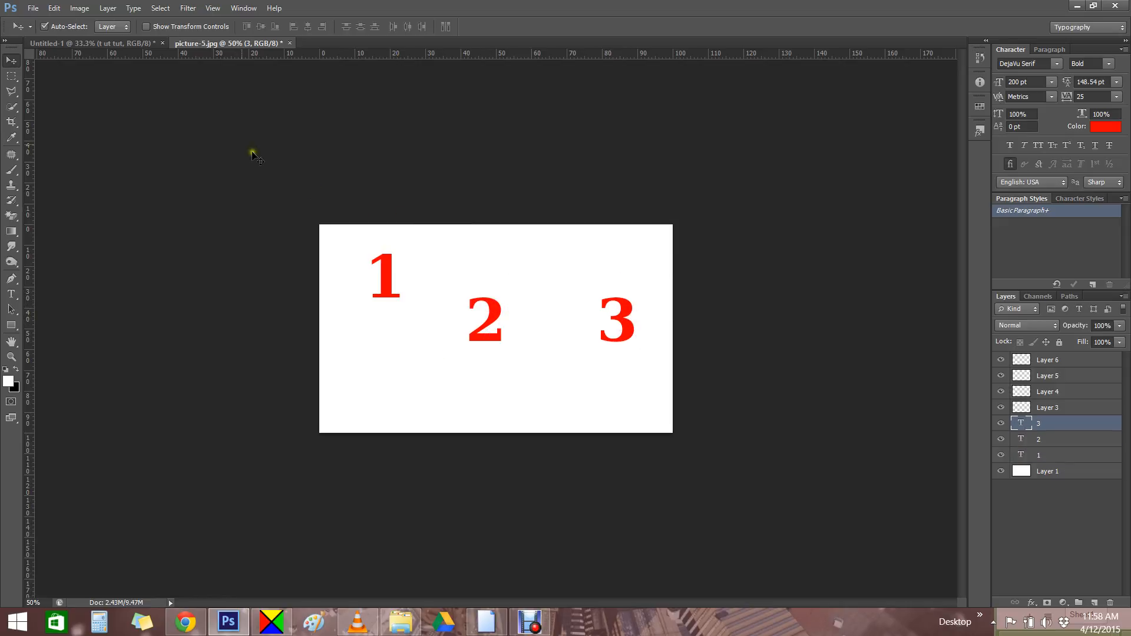
- Turn off Auto-Select and reposition the 3, then the 1, each with its own layer selected
click(43, 27)
drag(389, 276, 439, 232)
drag(552, 273, 525, 293)
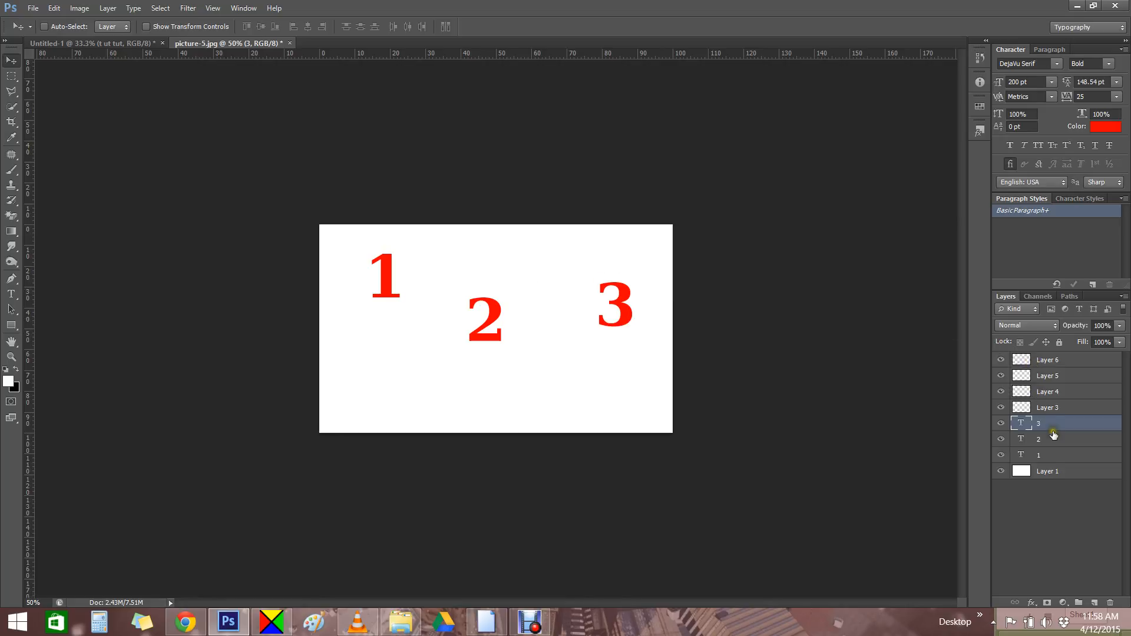
click(1052, 455)
drag(372, 278, 417, 290)
mouse_move(618, 300)
mouse_down()
mouse_move(620, 281)
mouse_move(602, 313)
mouse_up()
- Turn Auto-Select back on and rearrange the three numbers directly on the canvas, with the 1 just left of the 2
click(46, 27)
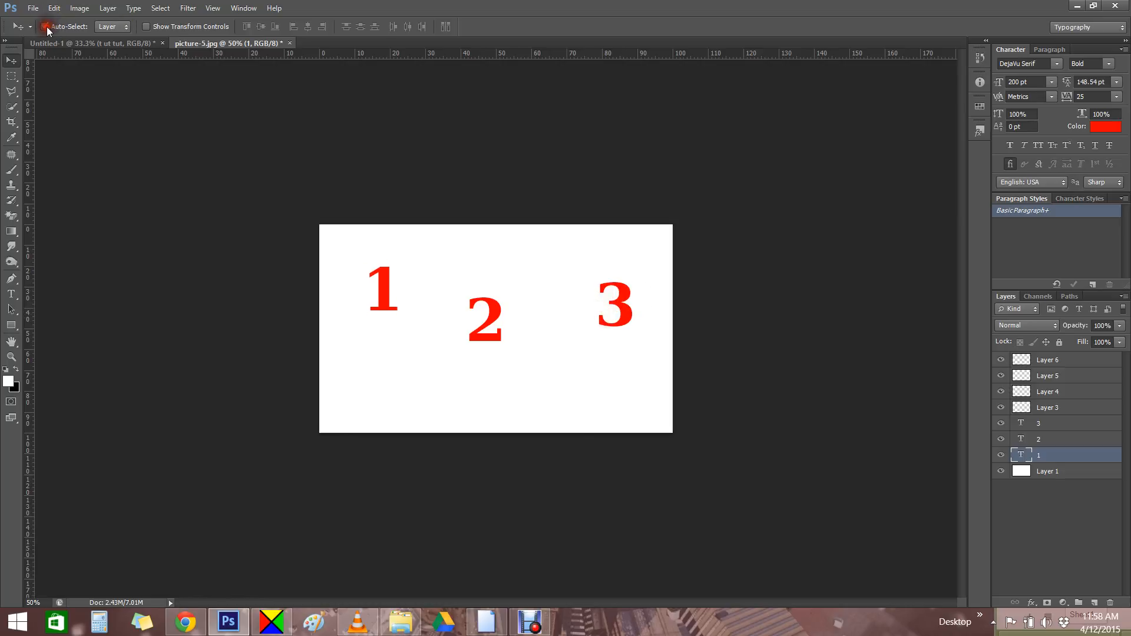
drag(394, 283, 387, 266)
drag(491, 333, 498, 322)
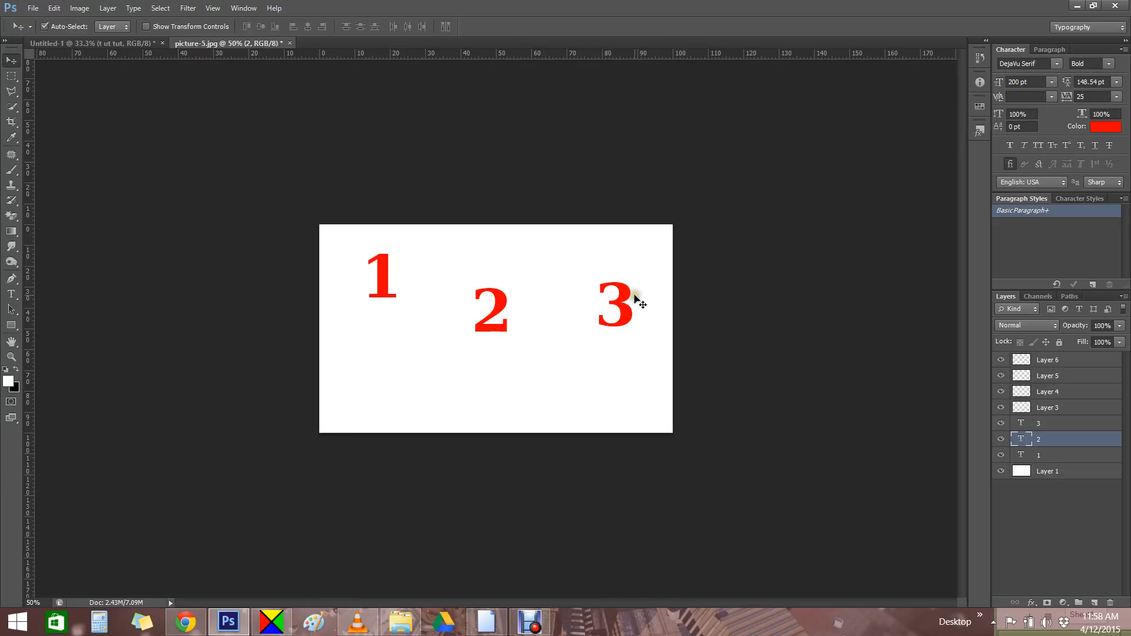
click(619, 298)
drag(623, 300, 635, 294)
drag(509, 303, 507, 342)
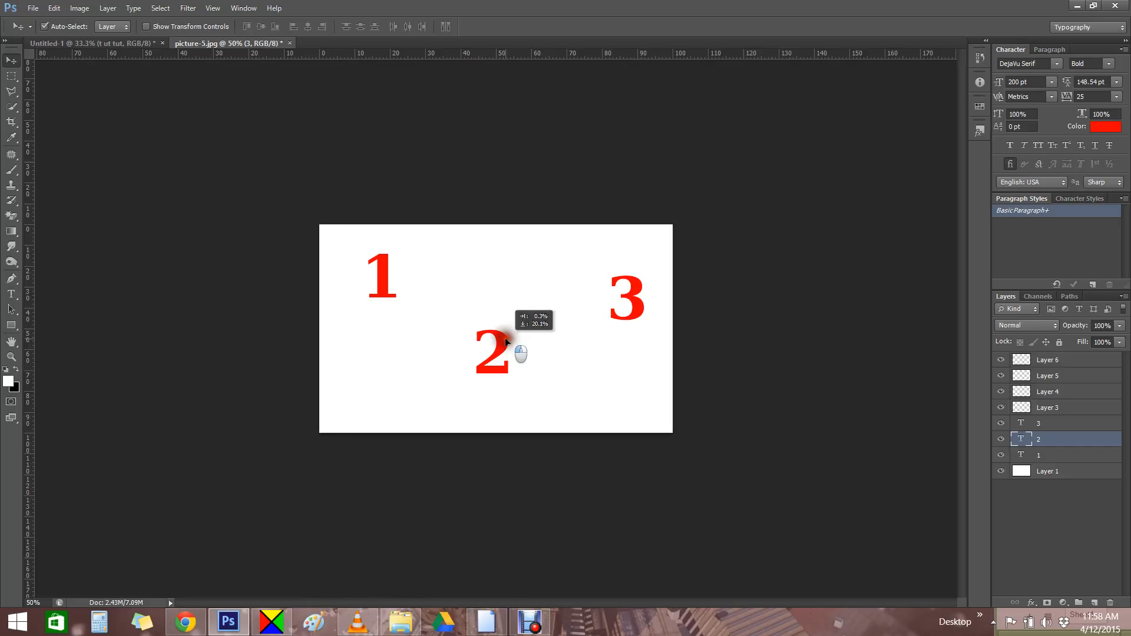
drag(389, 268, 383, 298)
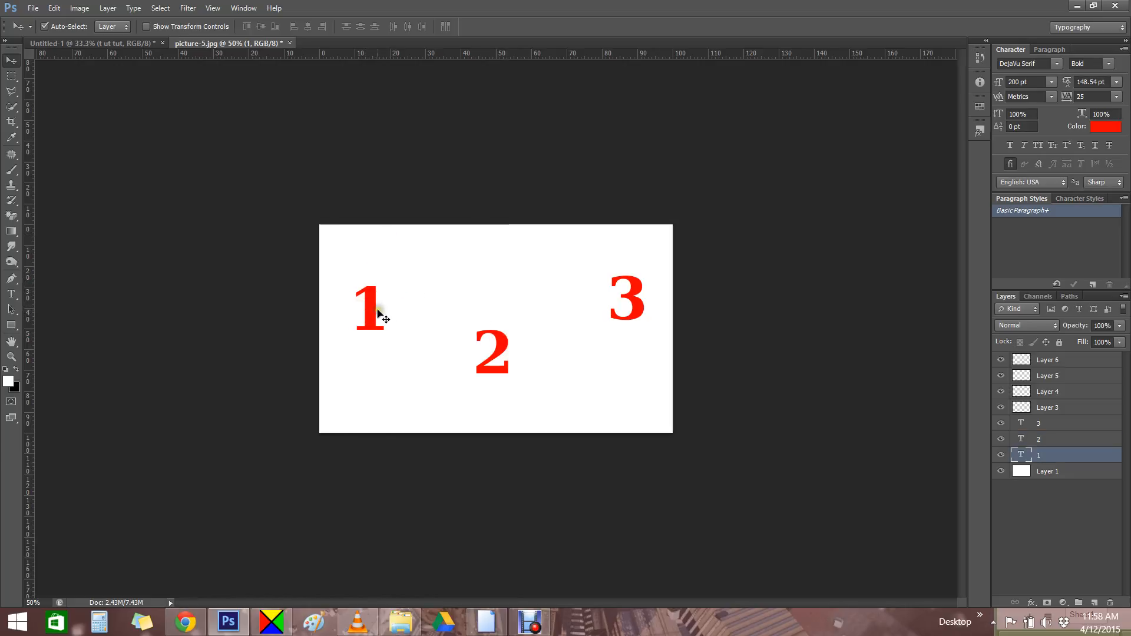
drag(373, 317, 420, 351)
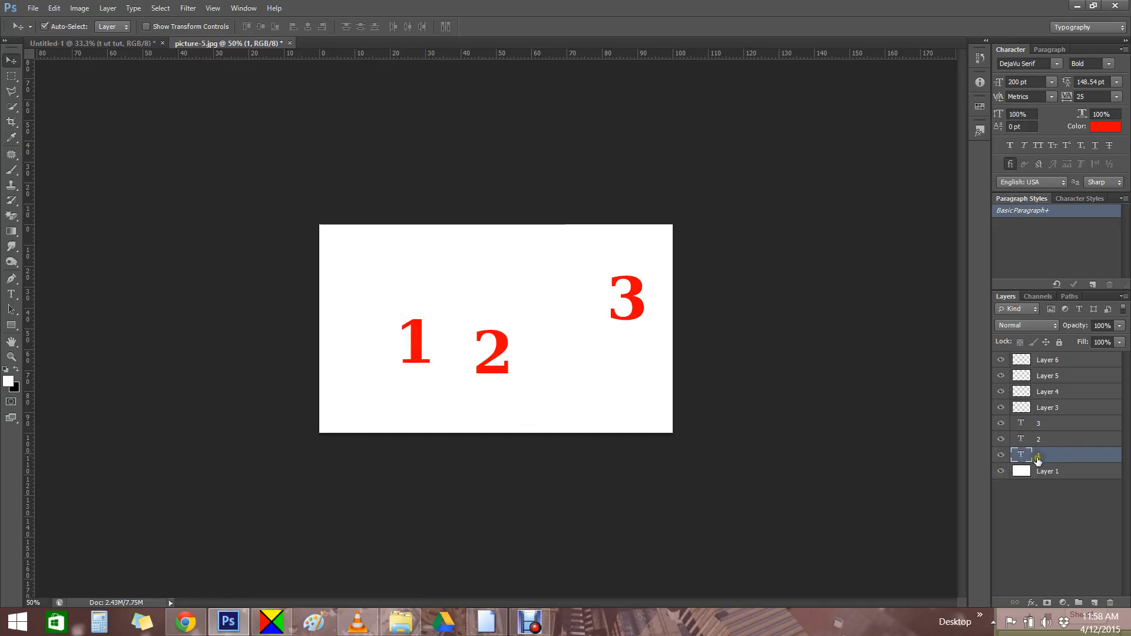
- Rename the white background layer, Layer 1, as paper
double_click(1048, 472)
text(paper)
key(Return)
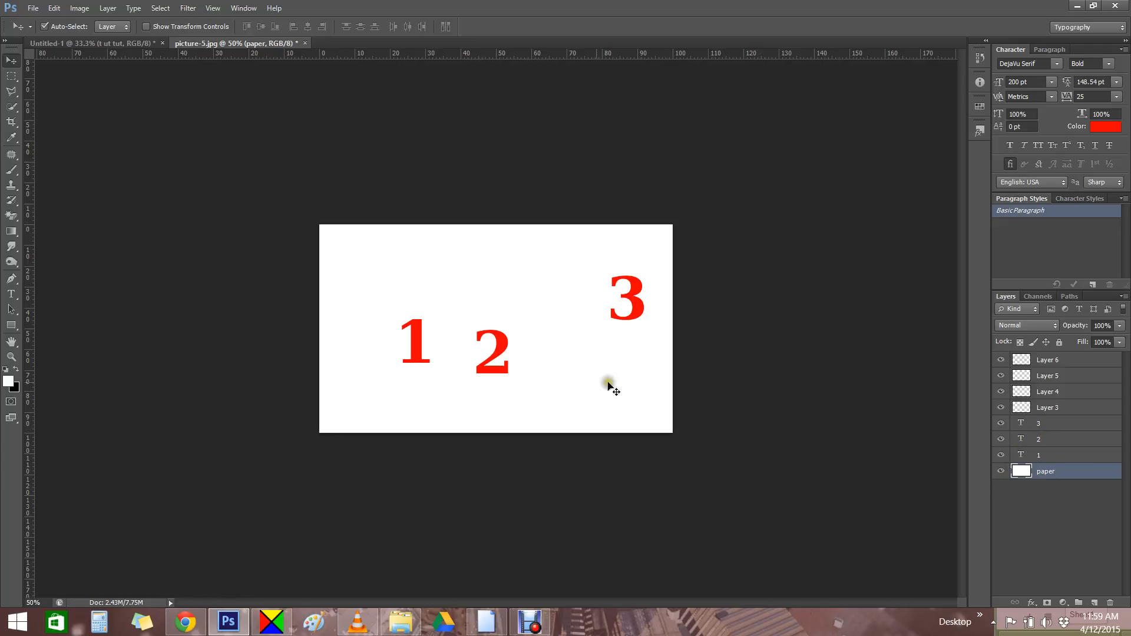
- Move the 1 slightly up and left and set its text color to turquoise, #00ffb4
click(415, 345)
drag(415, 344, 393, 333)
key(t)
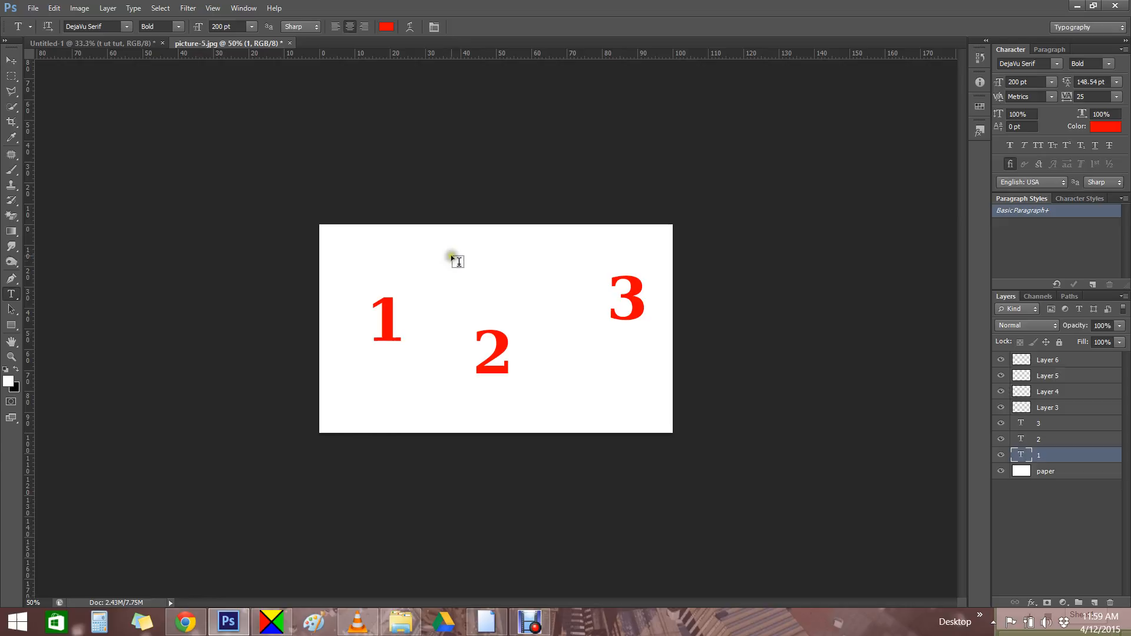
click(385, 27)
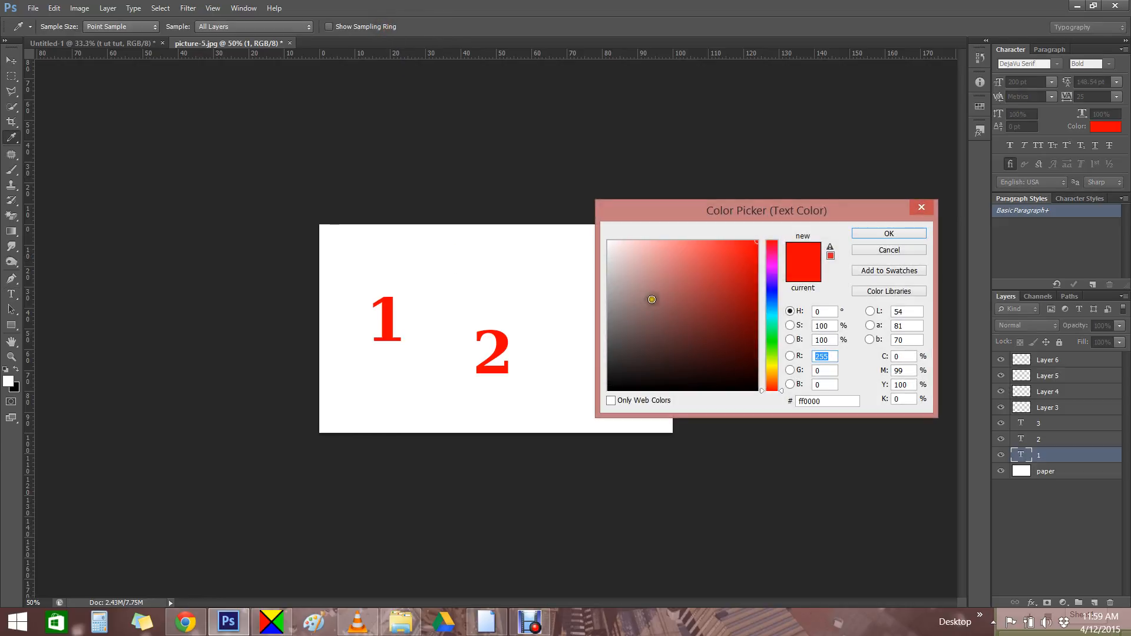
click(757, 301)
drag(772, 301, 772, 323)
click(743, 244)
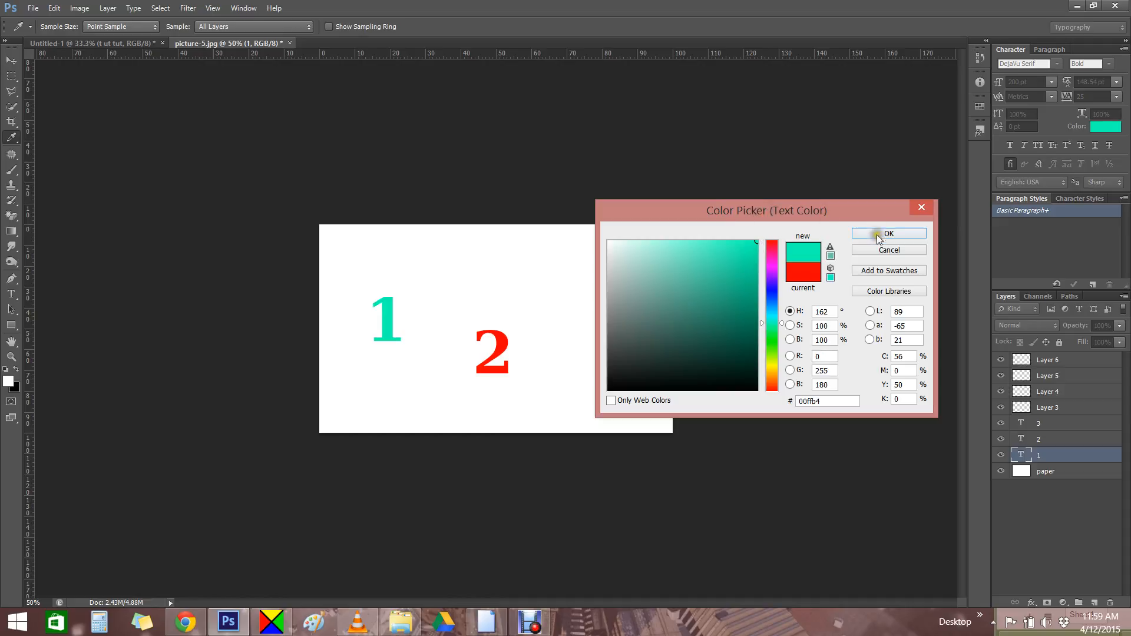
click(884, 233)
- Change the text color of the number 3 to bright green and commit the text edit
click(643, 292)
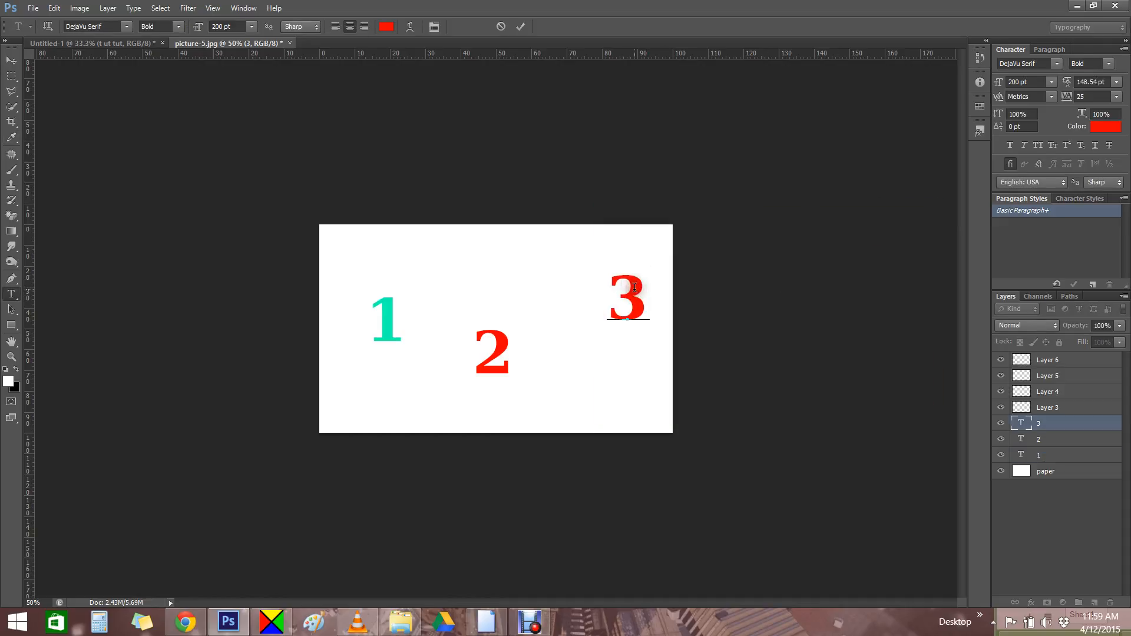
drag(644, 295, 573, 283)
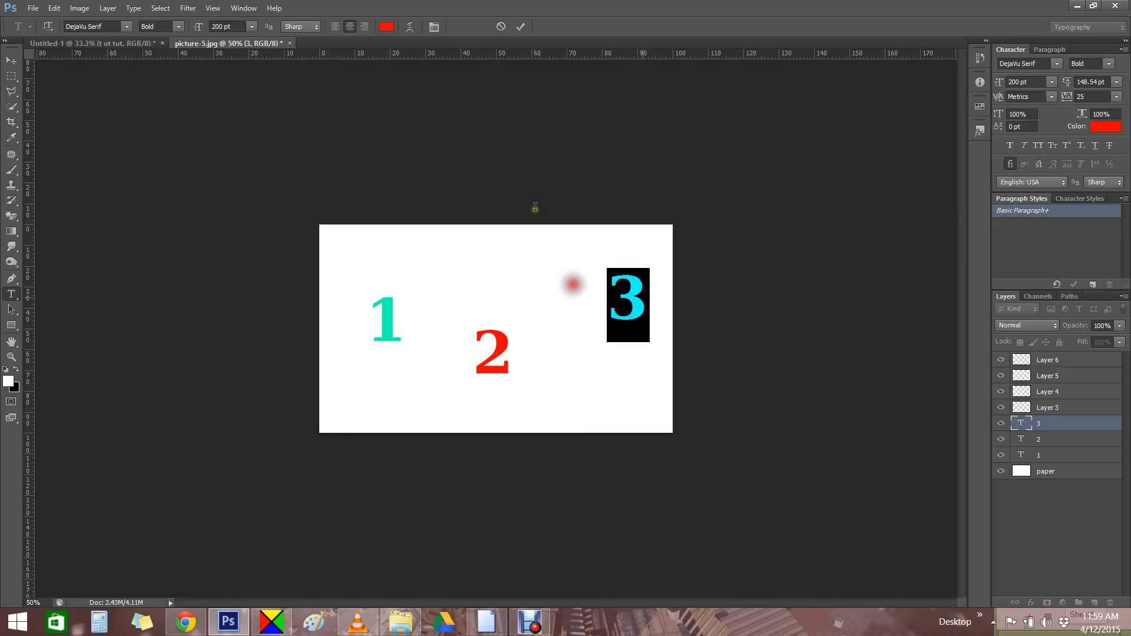
click(386, 26)
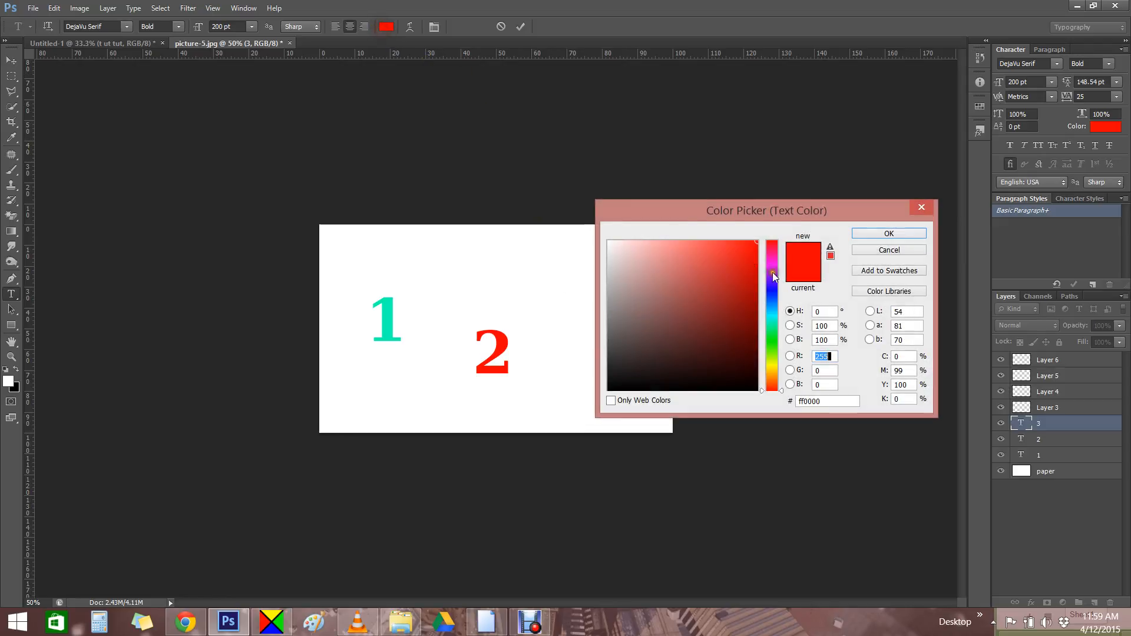
click(771, 339)
click(714, 280)
click(757, 241)
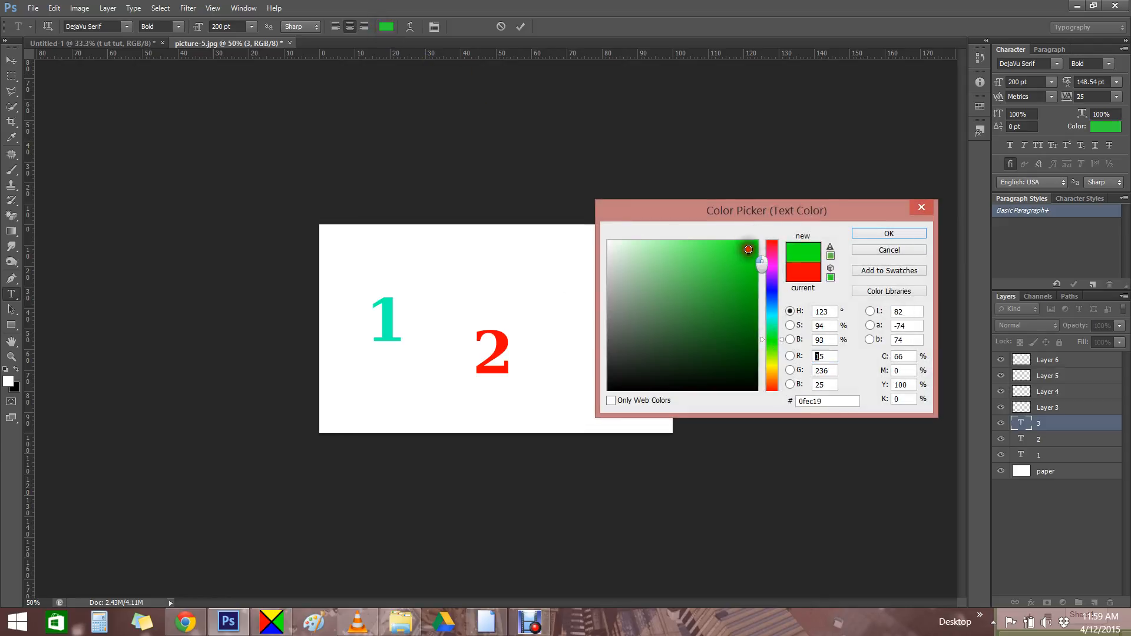
click(880, 234)
click(520, 28)
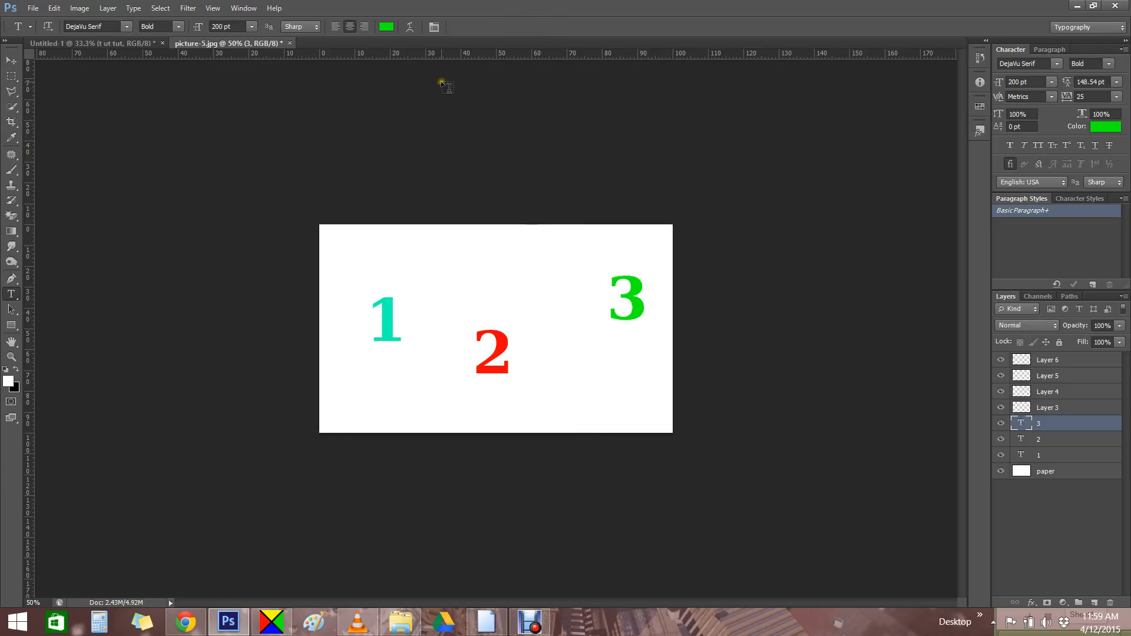
- With the Move tool, move the number 1 to the right, closer to the 2
click(12, 62)
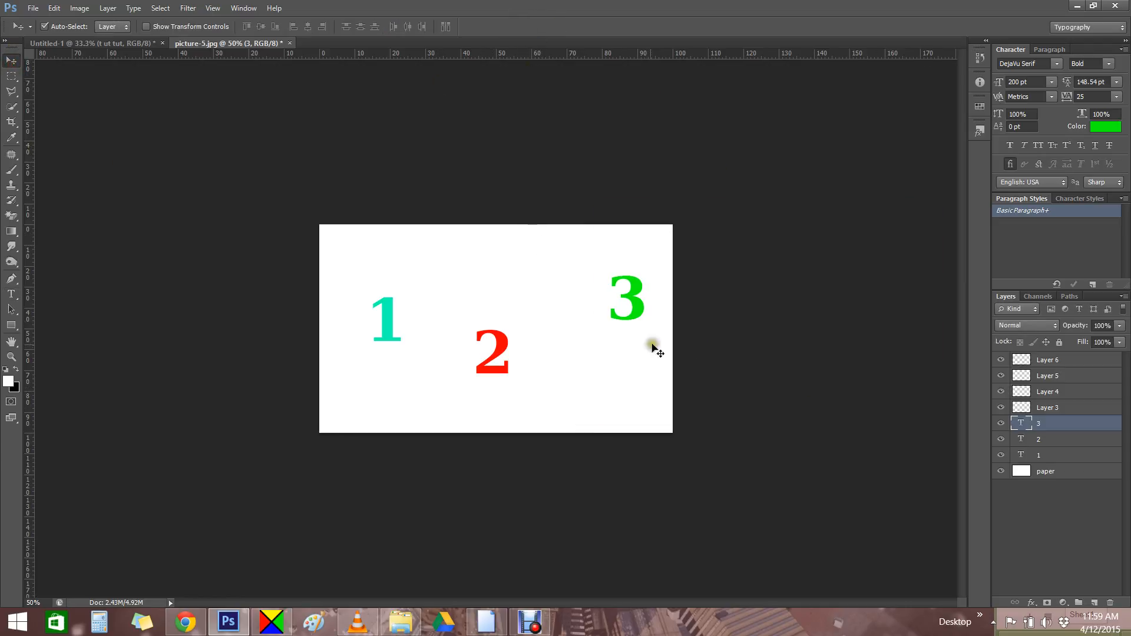
click(1040, 458)
drag(396, 316, 443, 318)
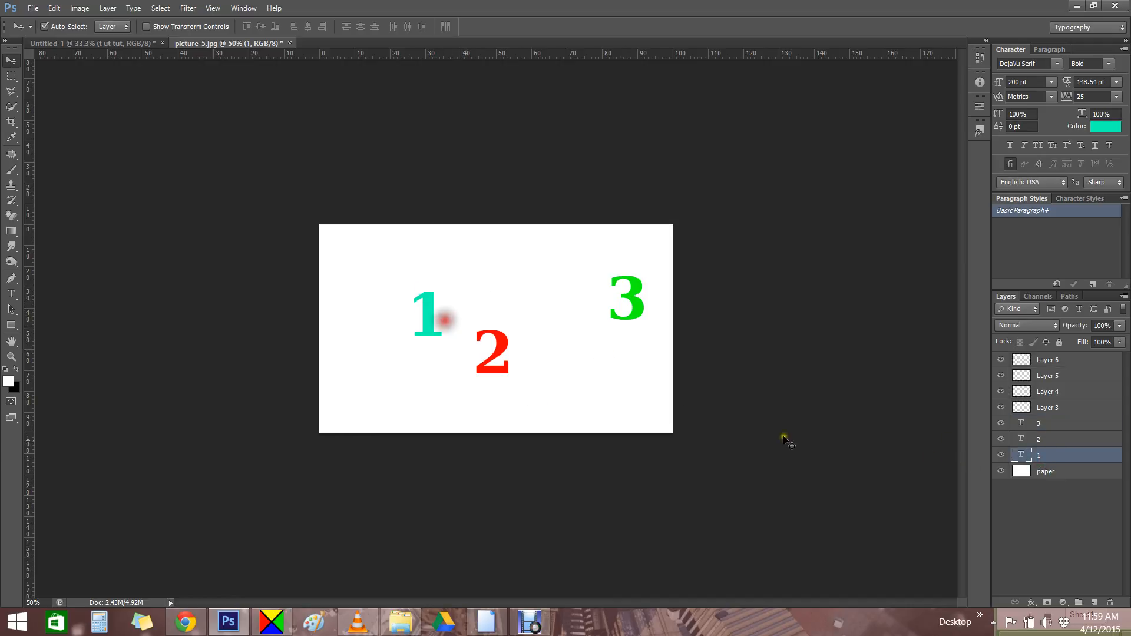
- Step through the layers from paper up to 2, then move the 2 up and right and overlap it with the 1
click(1047, 476)
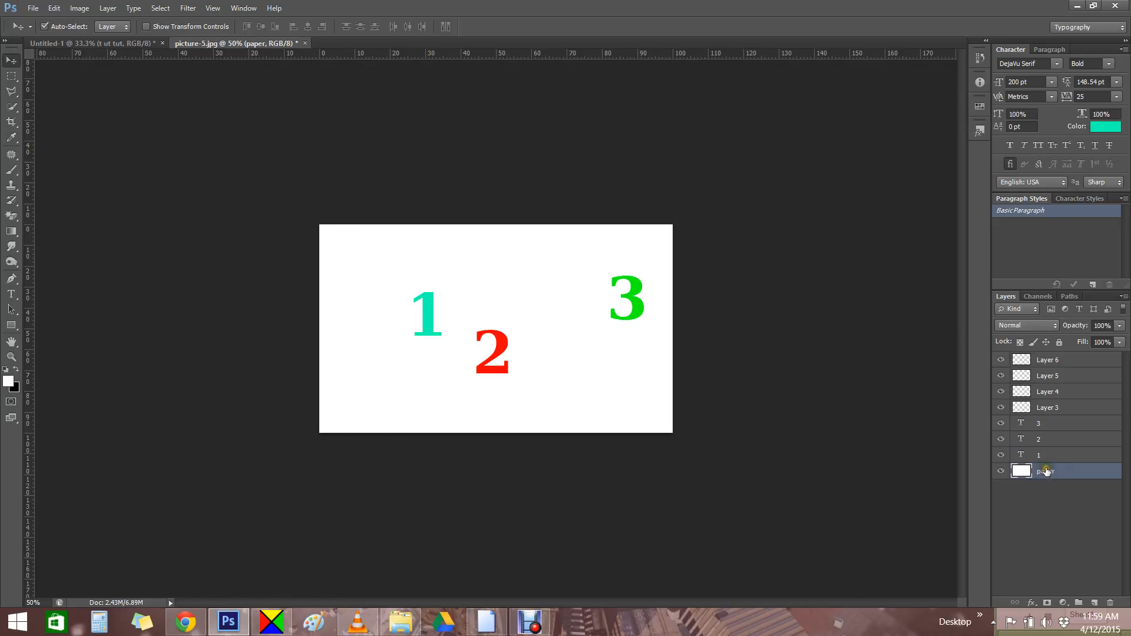
click(1045, 455)
click(1044, 439)
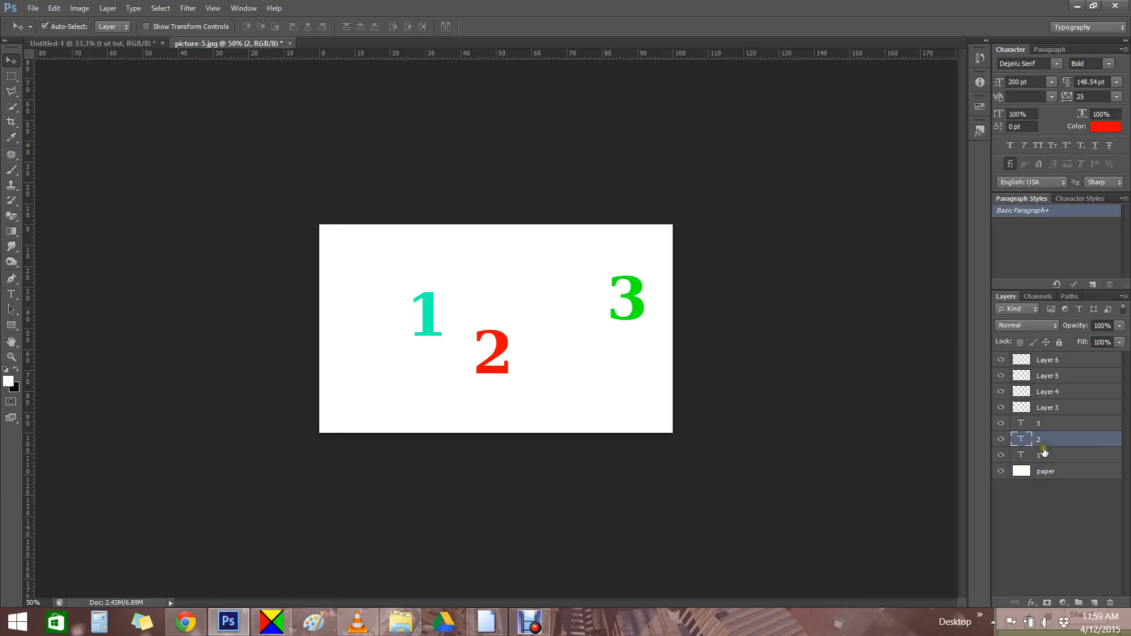
drag(501, 357, 523, 318)
drag(440, 330, 517, 315)
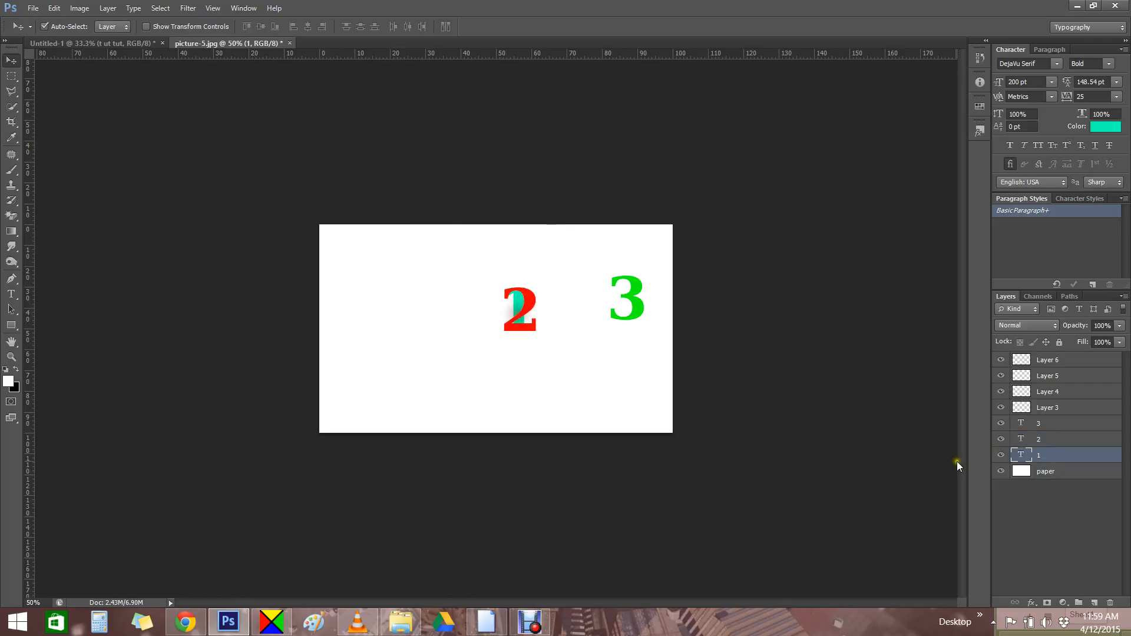
- Restack layer 1 above layer 2 and place the number 3 over the two overlapping numbers
drag(1047, 463, 1045, 436)
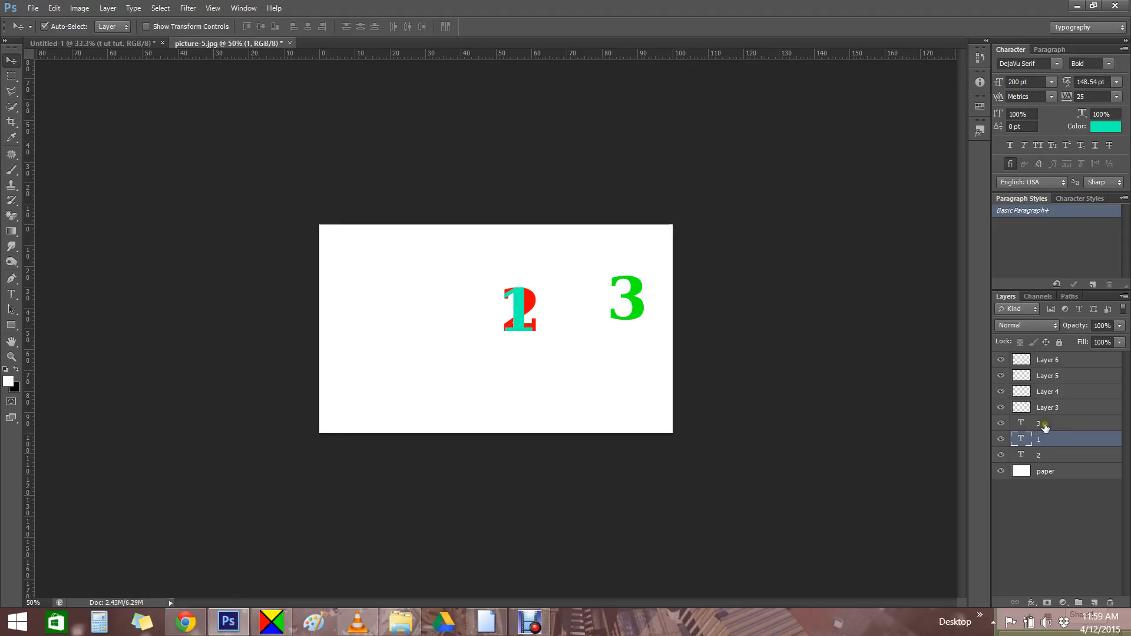
drag(636, 292, 529, 305)
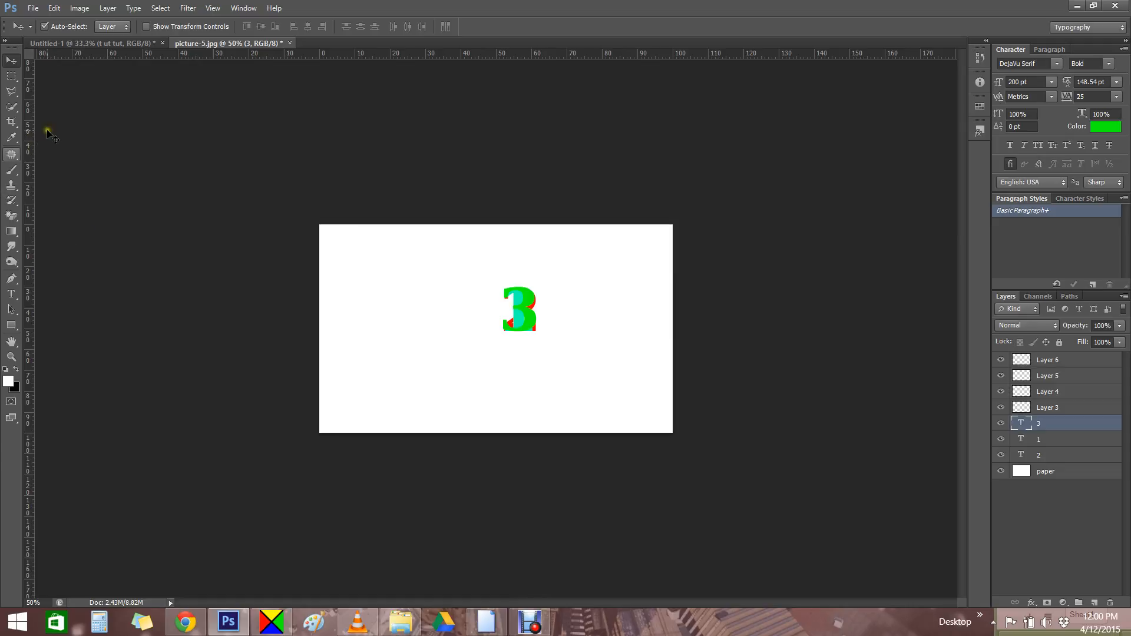
- Draw a rectangle shape of about 348 by 302 px left of the stacked numbers and fill it with red
click(11, 324)
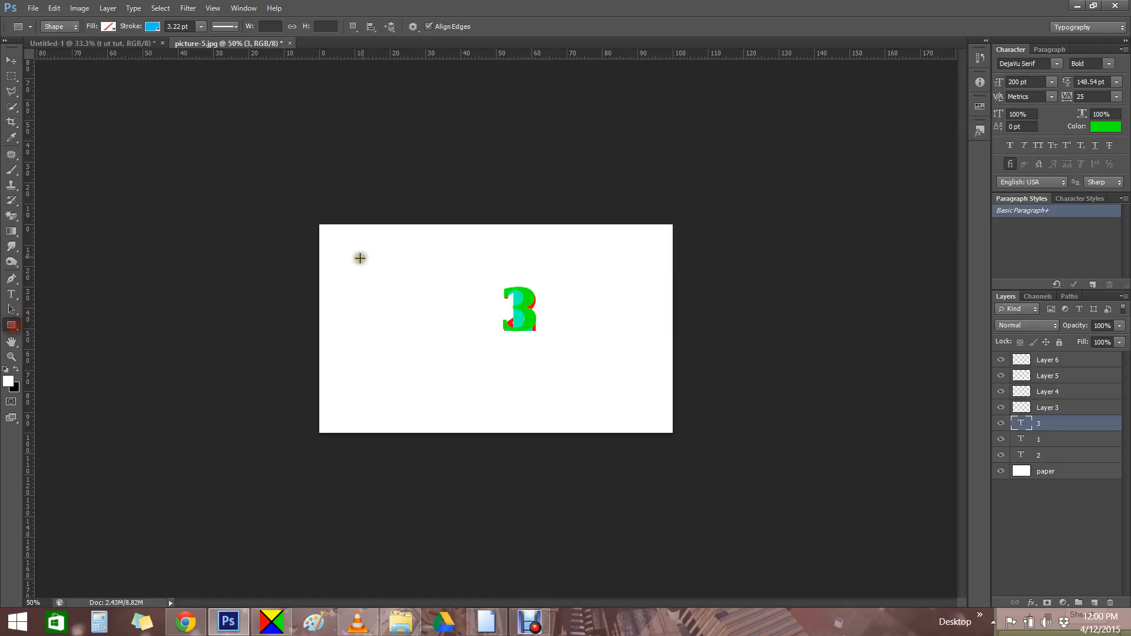
drag(366, 277, 469, 366)
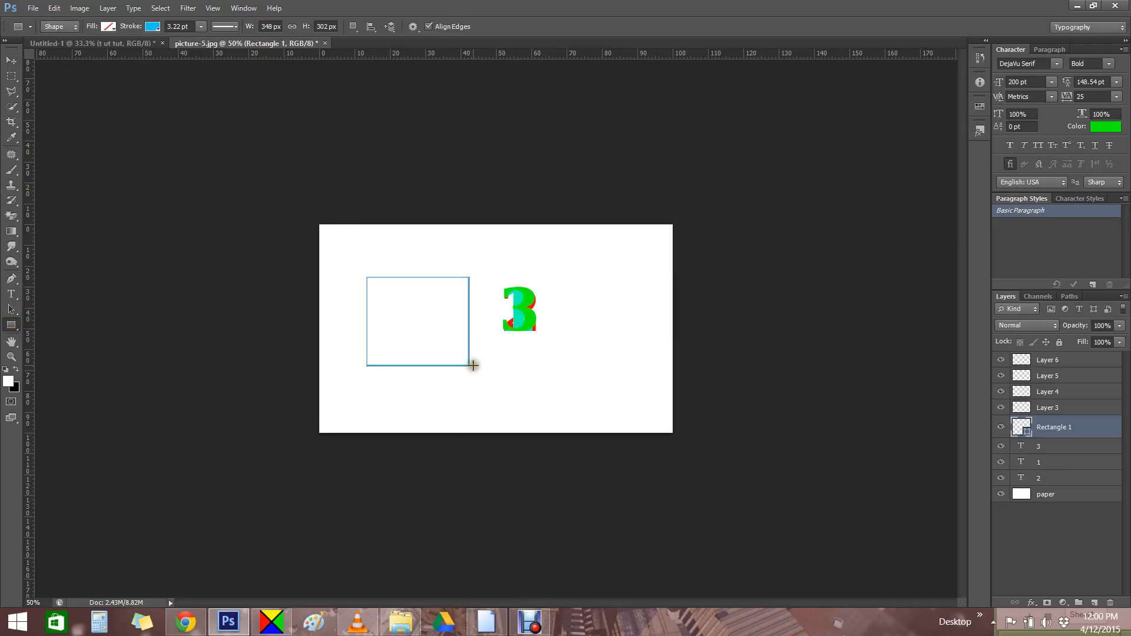
click(108, 27)
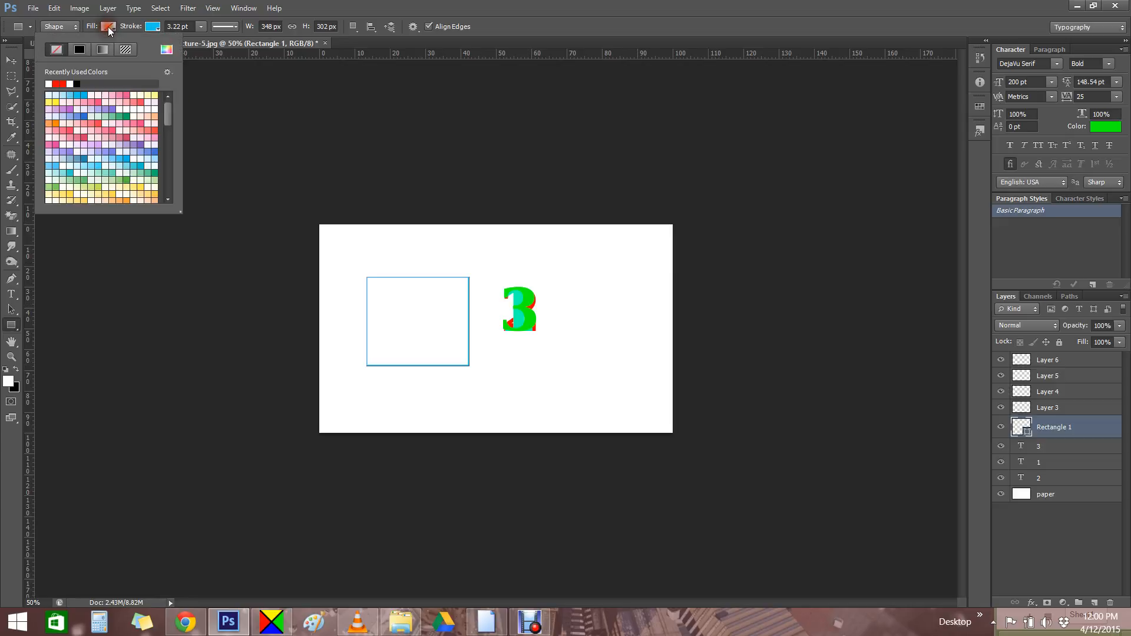
click(62, 83)
click(505, 3)
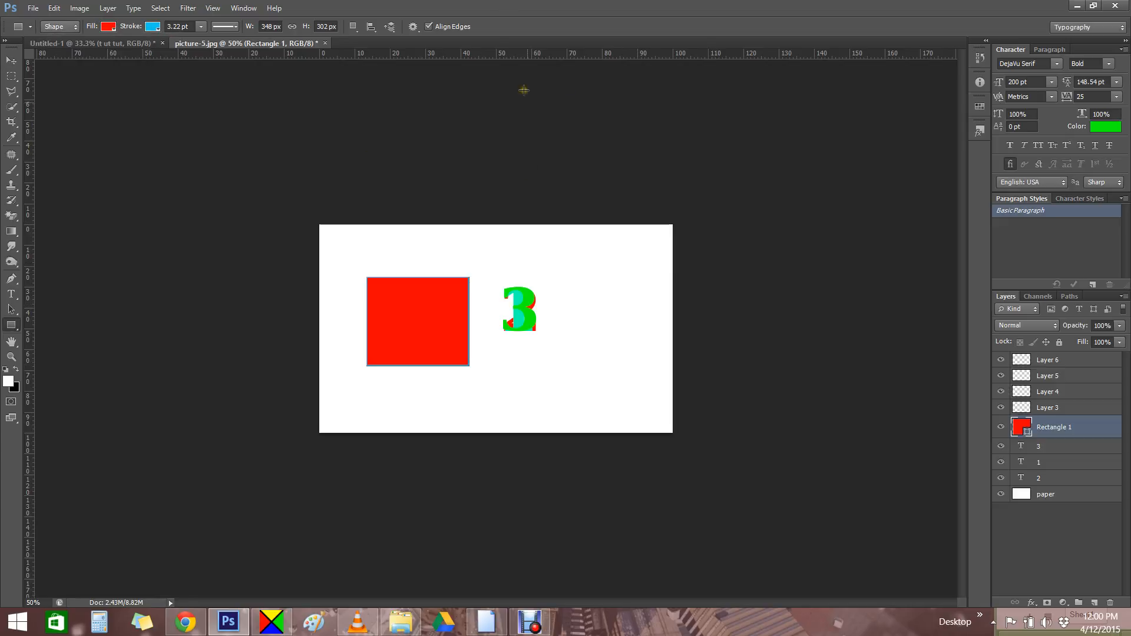
- Move the red rectangle over the stacked numbers and restack its layer directly above paper, below the number layers
click(11, 60)
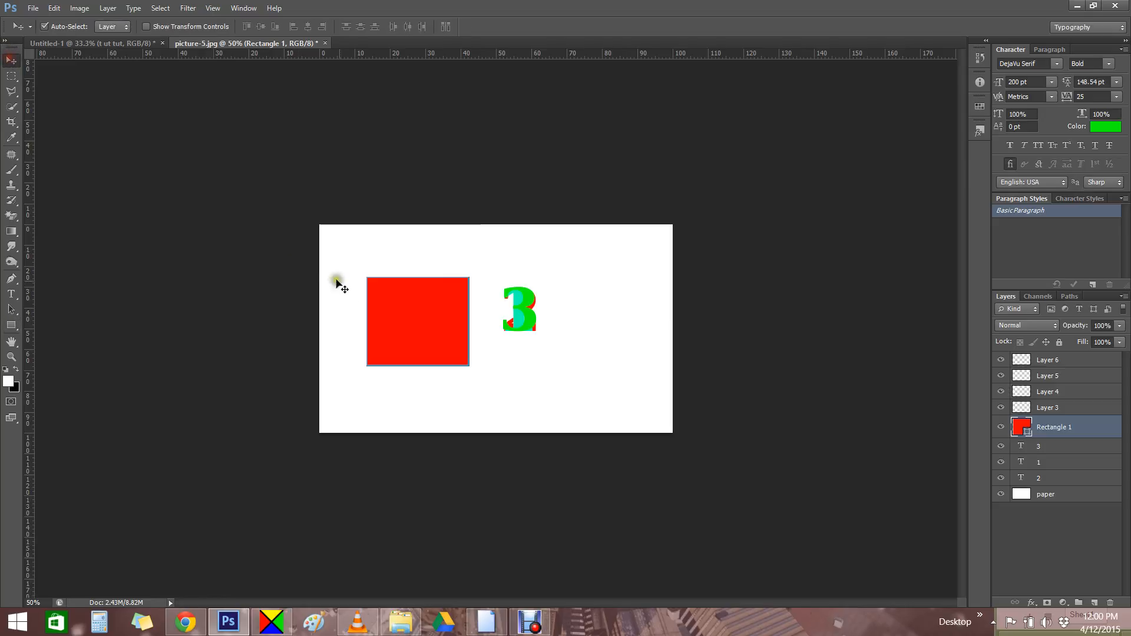
drag(414, 323, 521, 315)
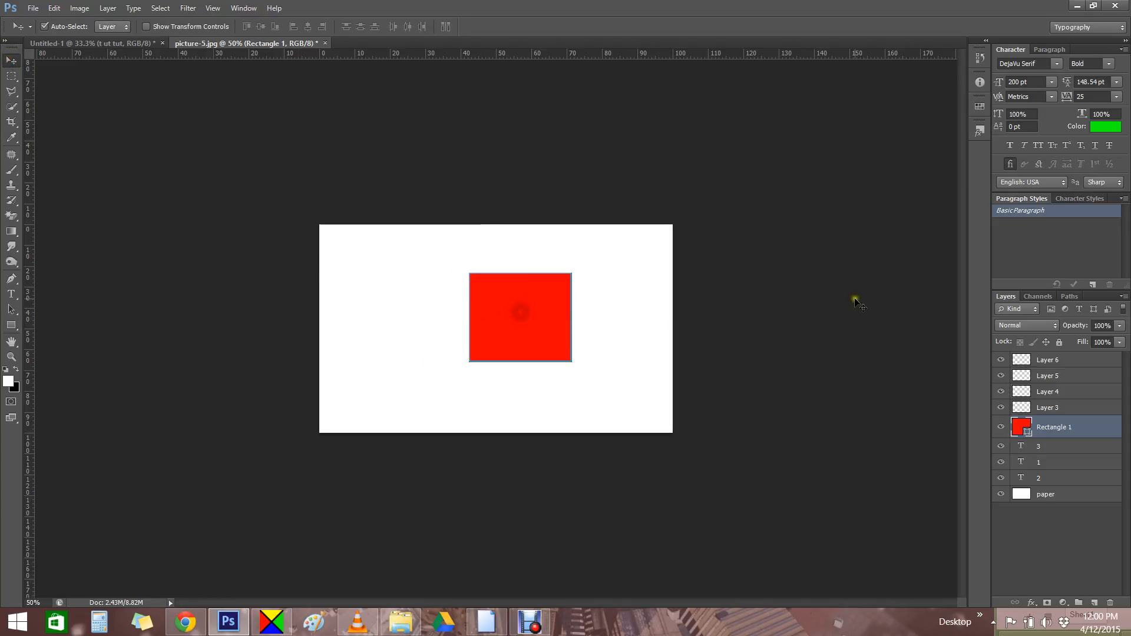
drag(1063, 439, 1074, 489)
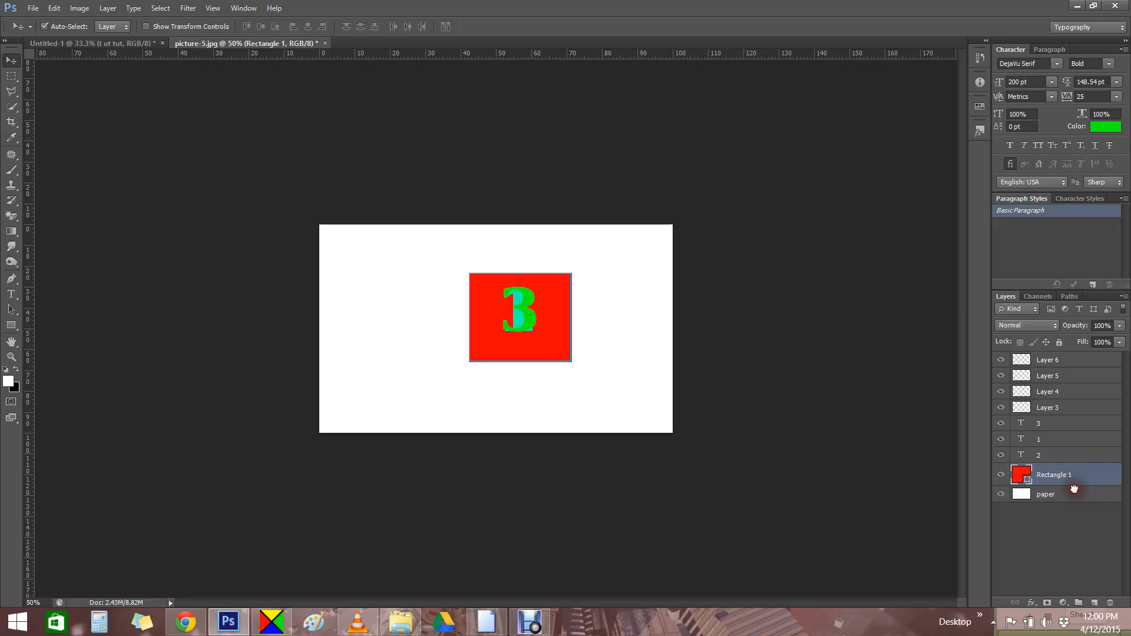
- Separate the stacked numbers: 3 on the red rectangle's left, 1 on its right, and 2 partly above its upper edge
click(1050, 453)
mouse_move(539, 316)
mouse_down()
mouse_move(568, 313)
mouse_move(476, 304)
mouse_move(552, 313)
mouse_up()
click(519, 301)
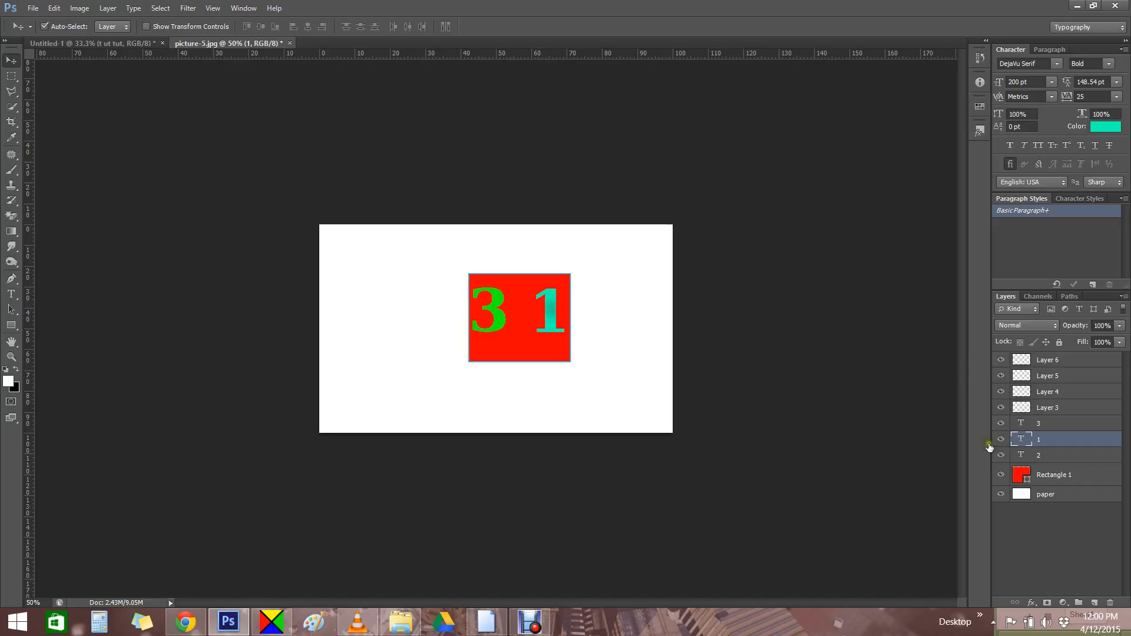
click(1048, 455)
drag(524, 313, 523, 281)
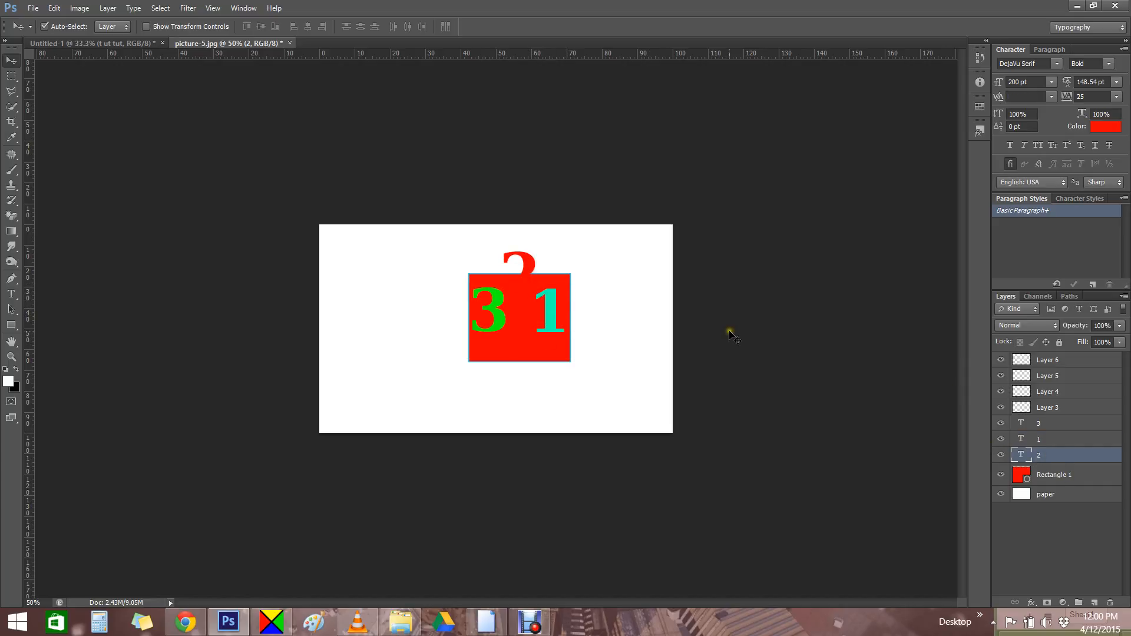